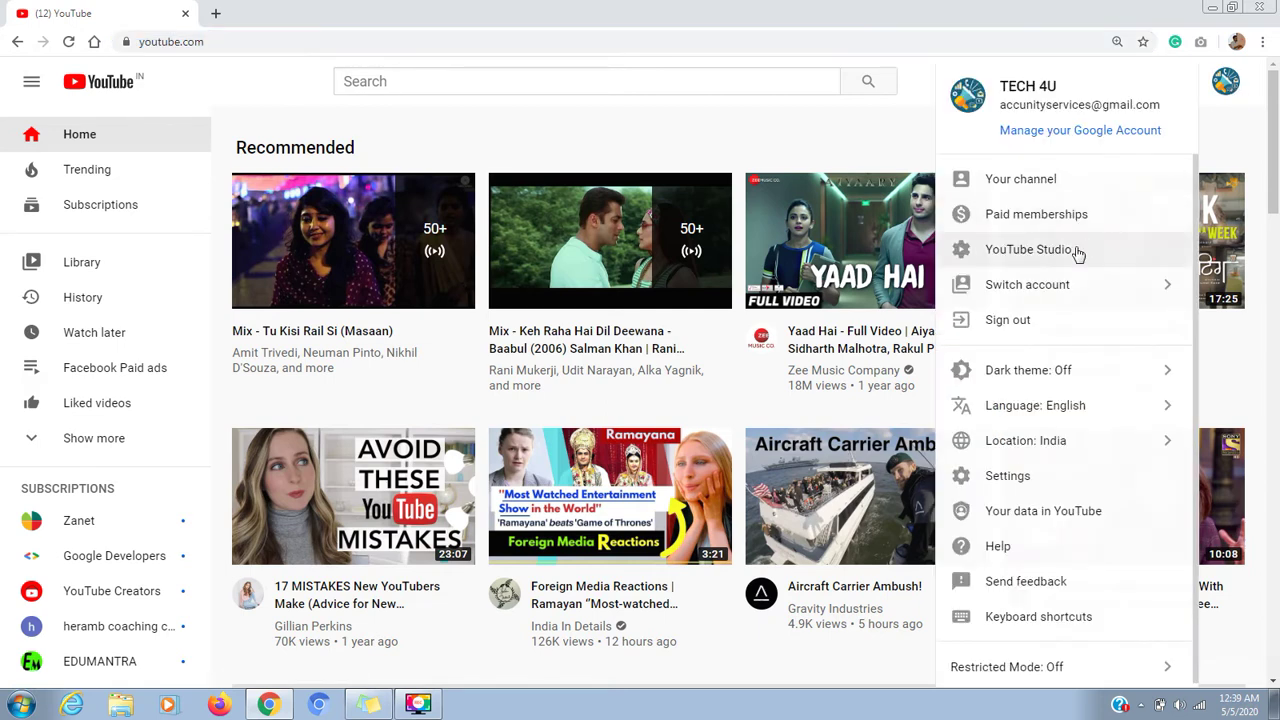
# Step: Open YouTube Studio's Videos list and the 'How to update Facebook Ad Audience' video's details
pyautogui.click(1077, 254)
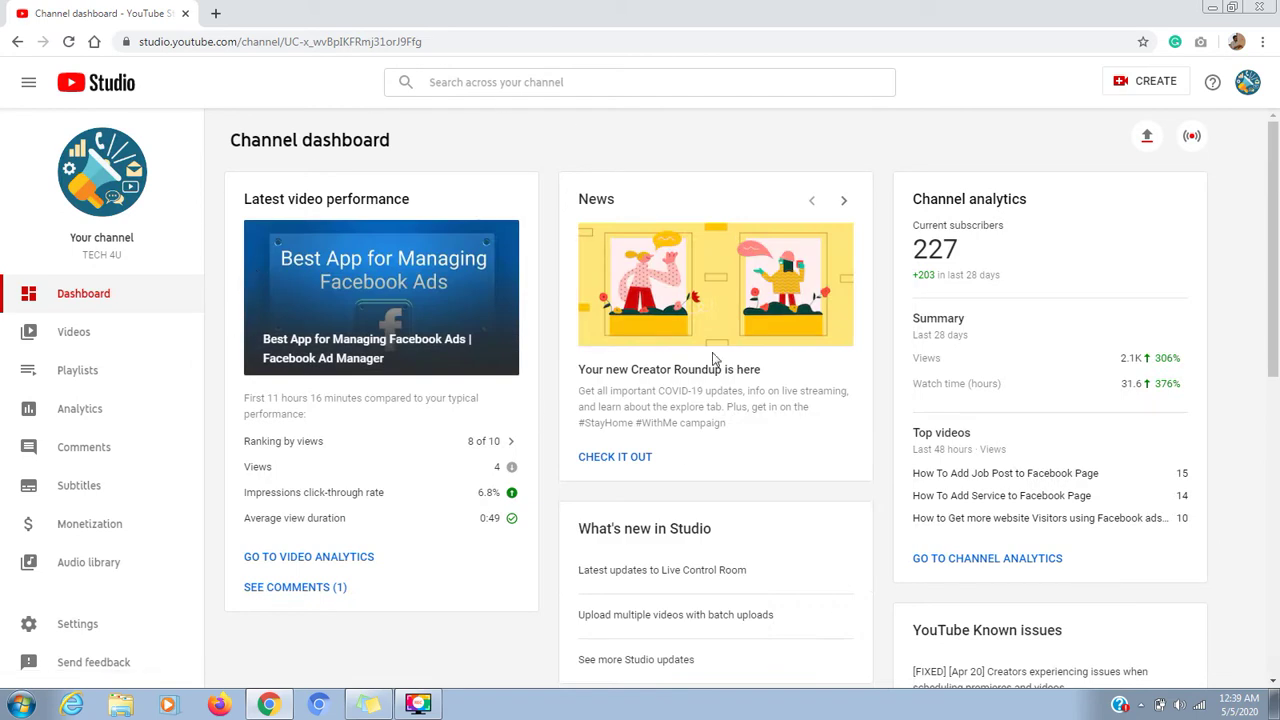
pyautogui.click(90, 338)
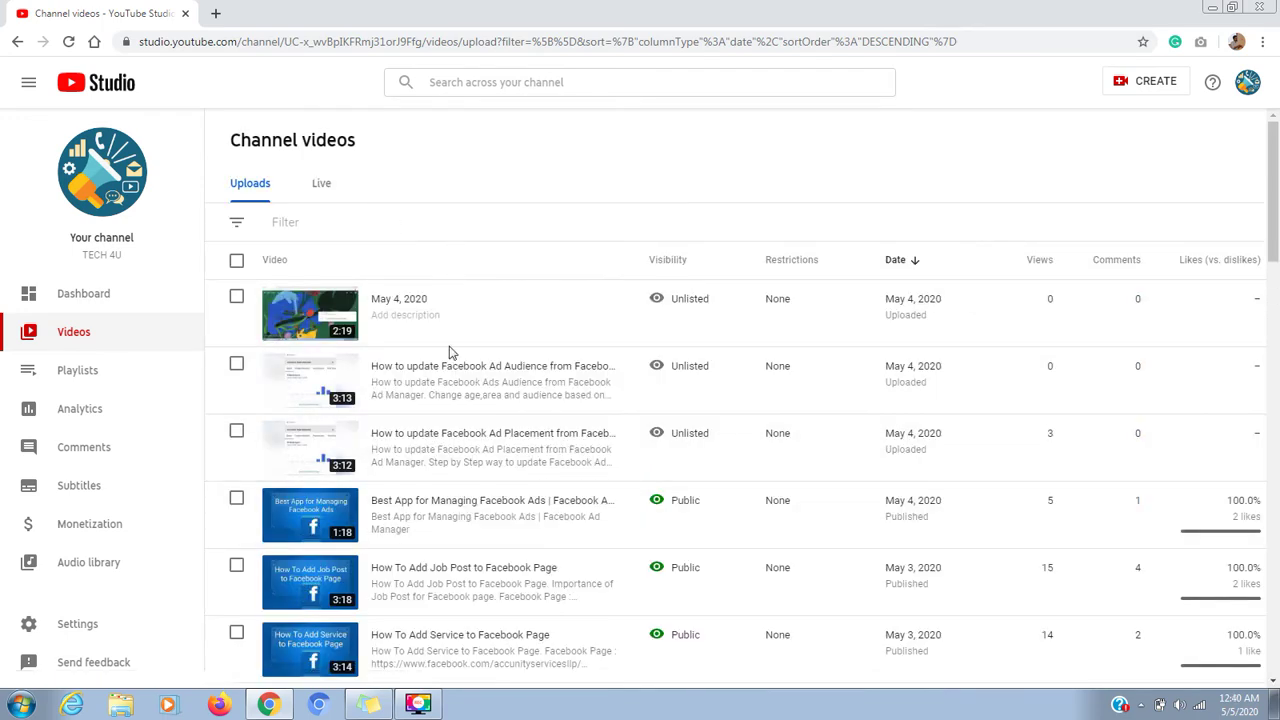
pyautogui.moveTo(450, 459)
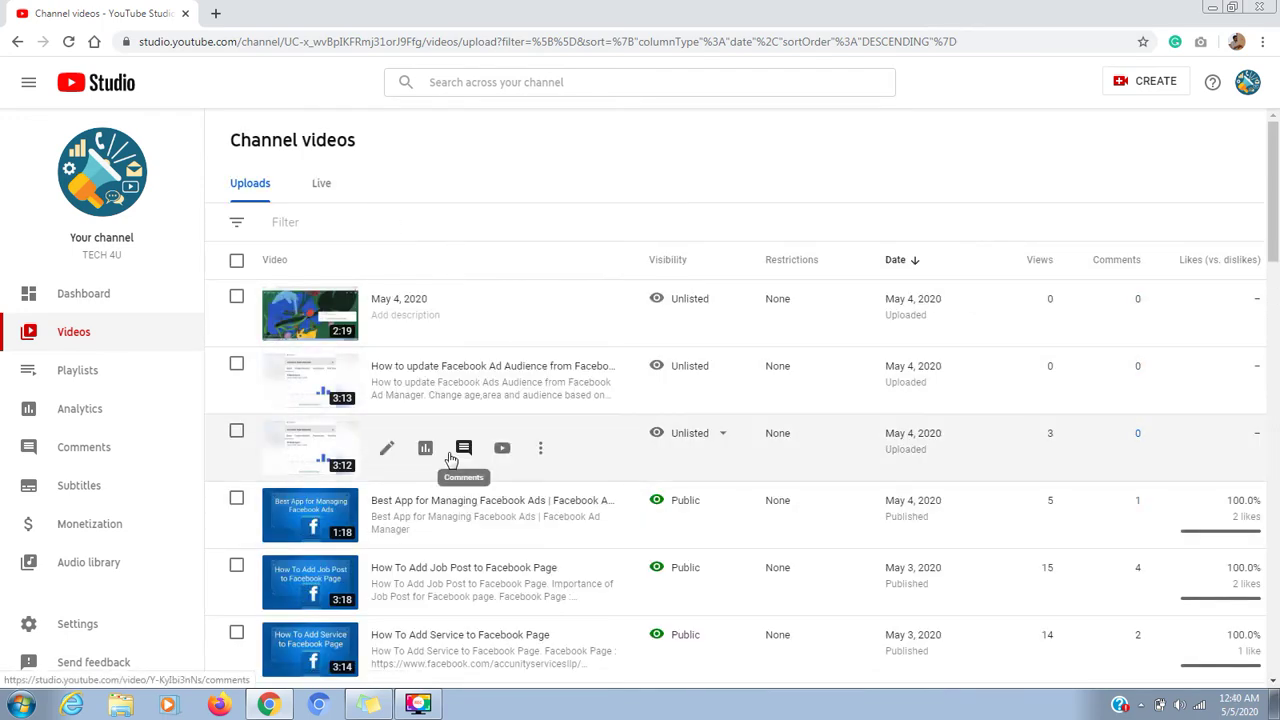
pyautogui.moveTo(385, 380)
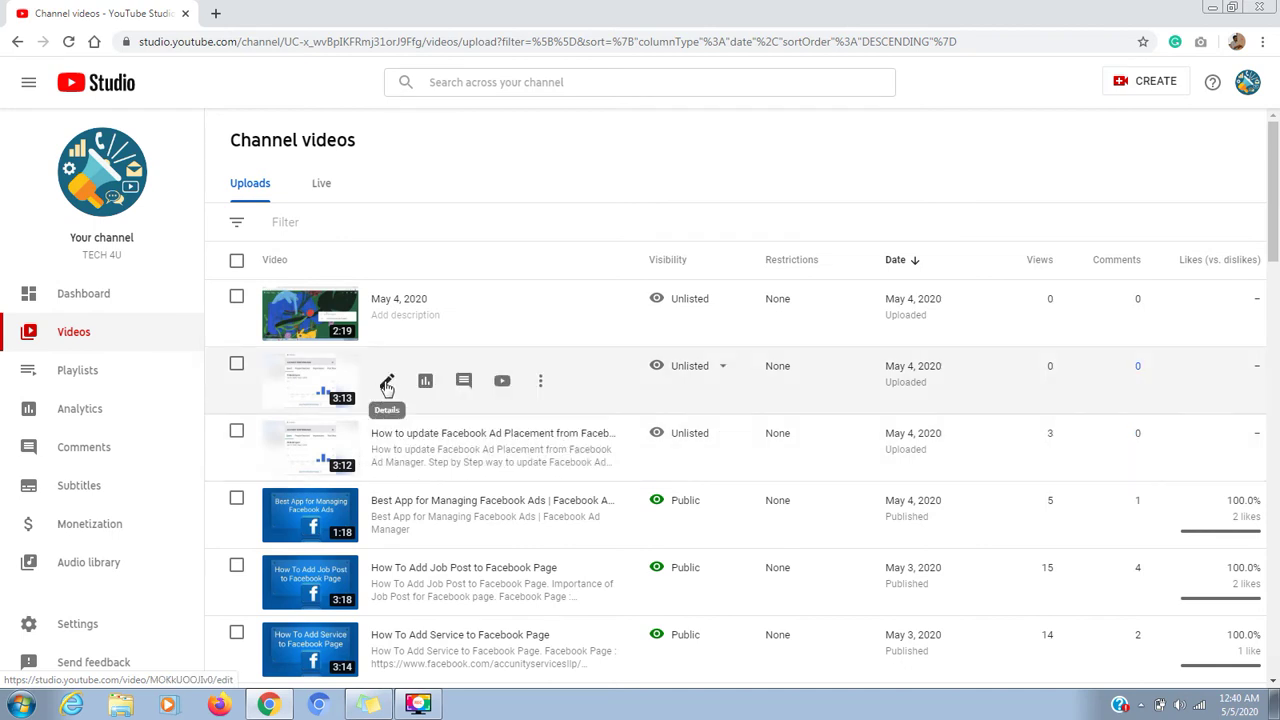
pyautogui.click(386, 384)
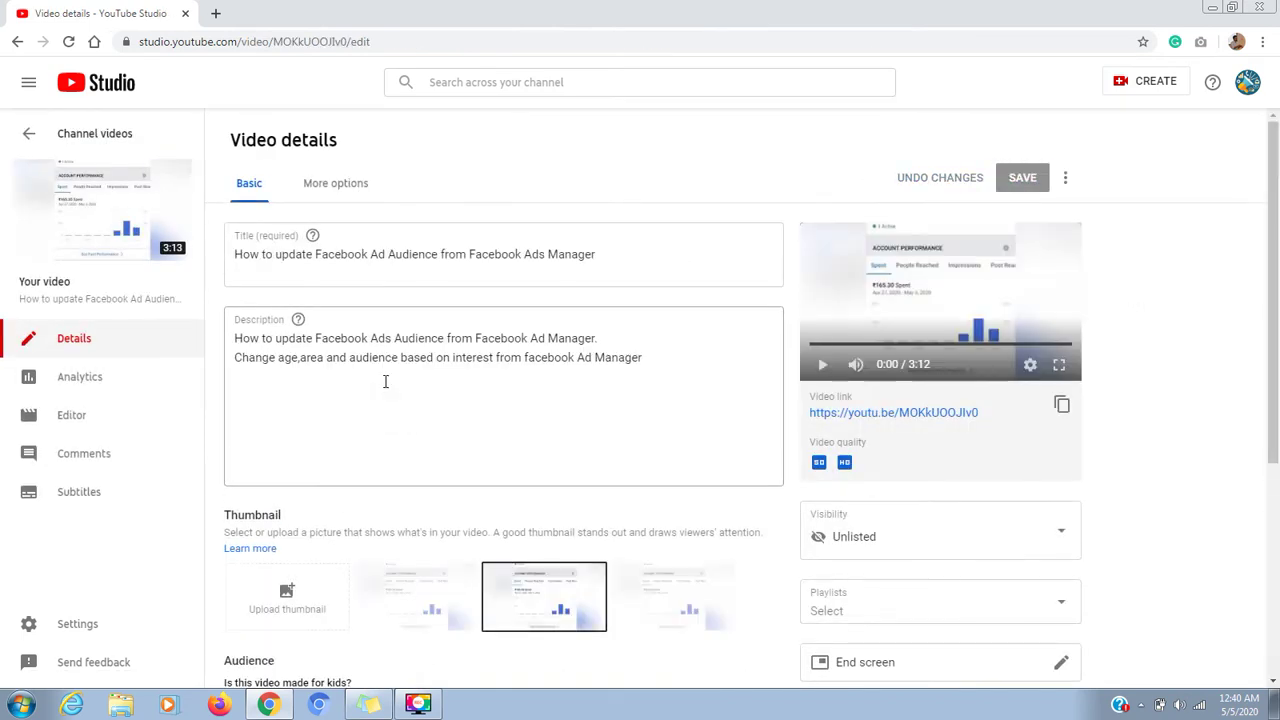
# Step: Scroll through the video details page, visiting the Tags box and the end of the title
pyautogui.moveTo(1274, 246); pyautogui.dragTo(1234, 508)
pyautogui.click(463, 600)
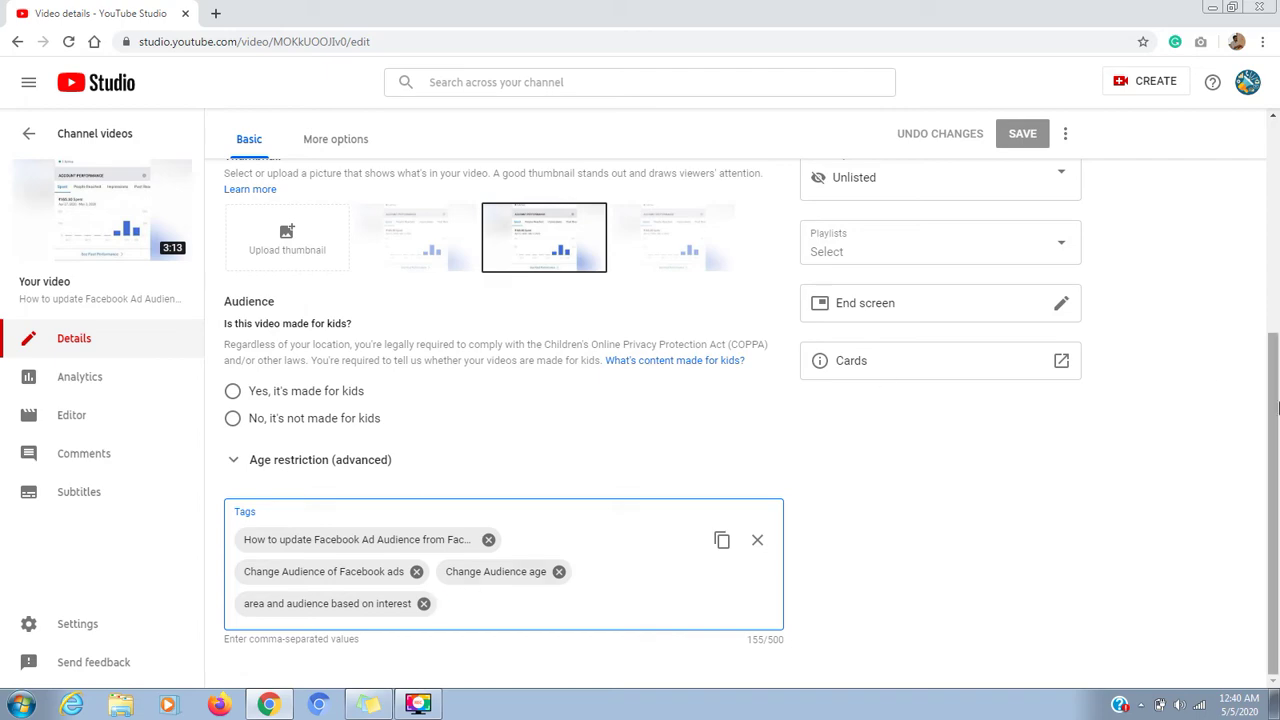
pyautogui.moveTo(1275, 405); pyautogui.dragTo(1276, 207)
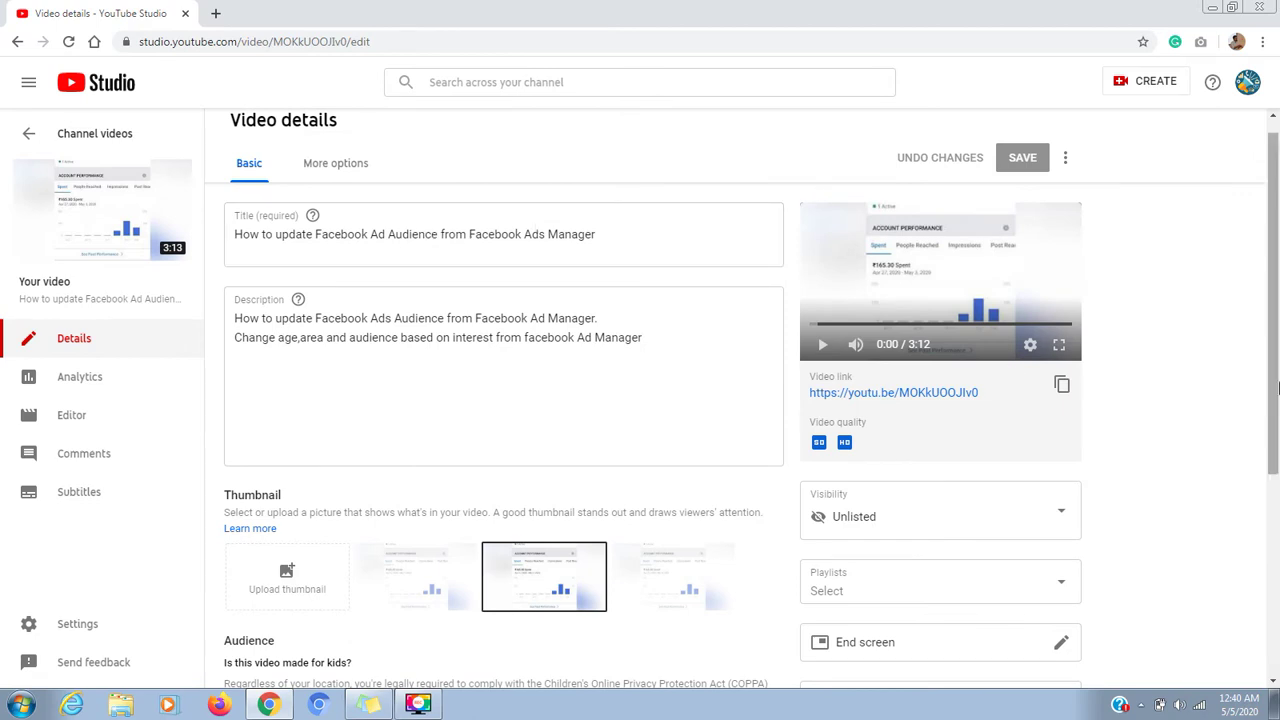
pyautogui.moveTo(1277, 349); pyautogui.dragTo(1277, 286)
pyautogui.click(660, 254)
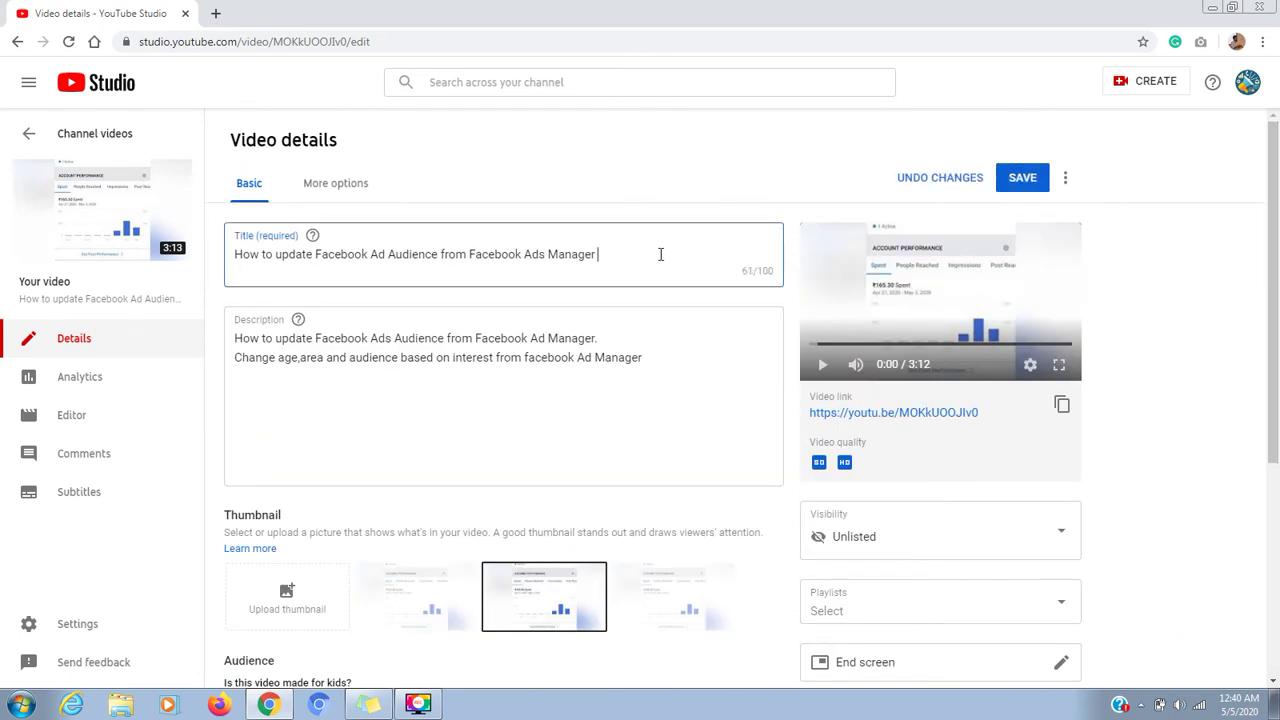
# Step: Append ' | Audience in Facebook Ads' to the title, then place the cursor in the Tags box
pyautogui.write('| Audie')
pyautogui.press('BackSpace')
pyautogui.press('BackSpace')
pyautogui.write('ience in Facebook Ads')
pyautogui.tripleClick(586, 254)
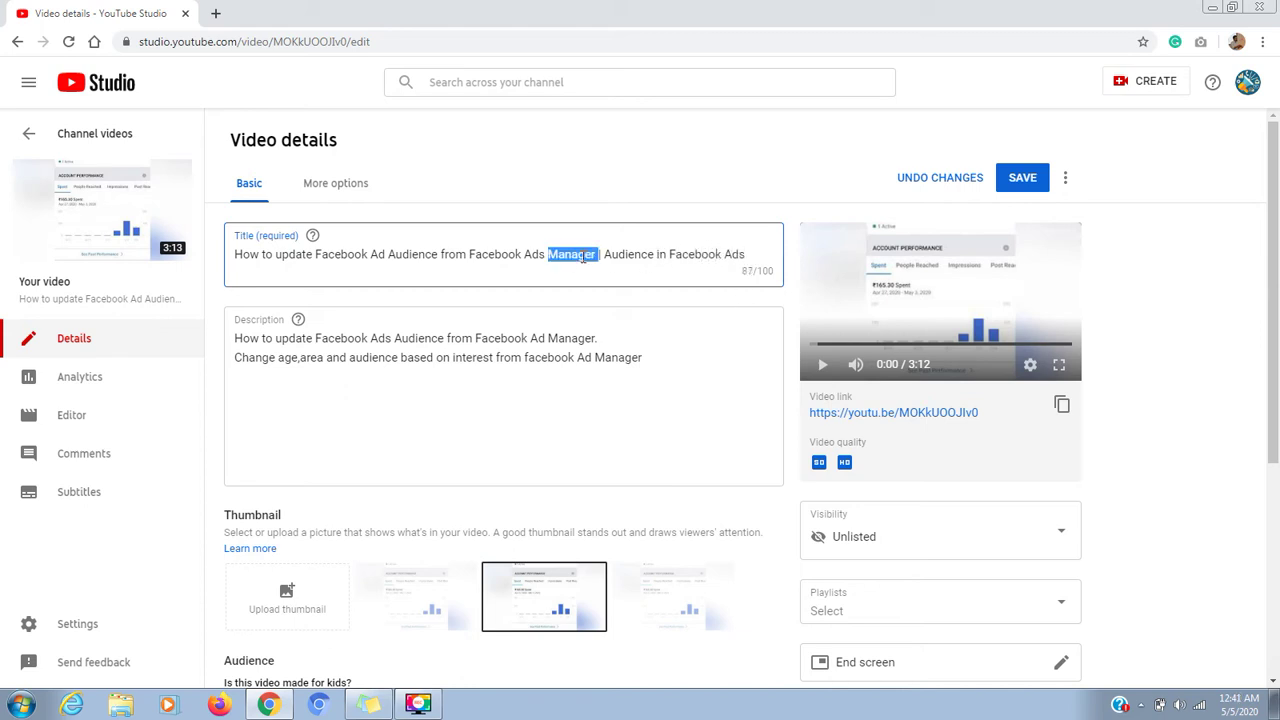
pyautogui.tripleClick(668, 254)
pyautogui.moveTo(1275, 386); pyautogui.dragTo(1277, 594)
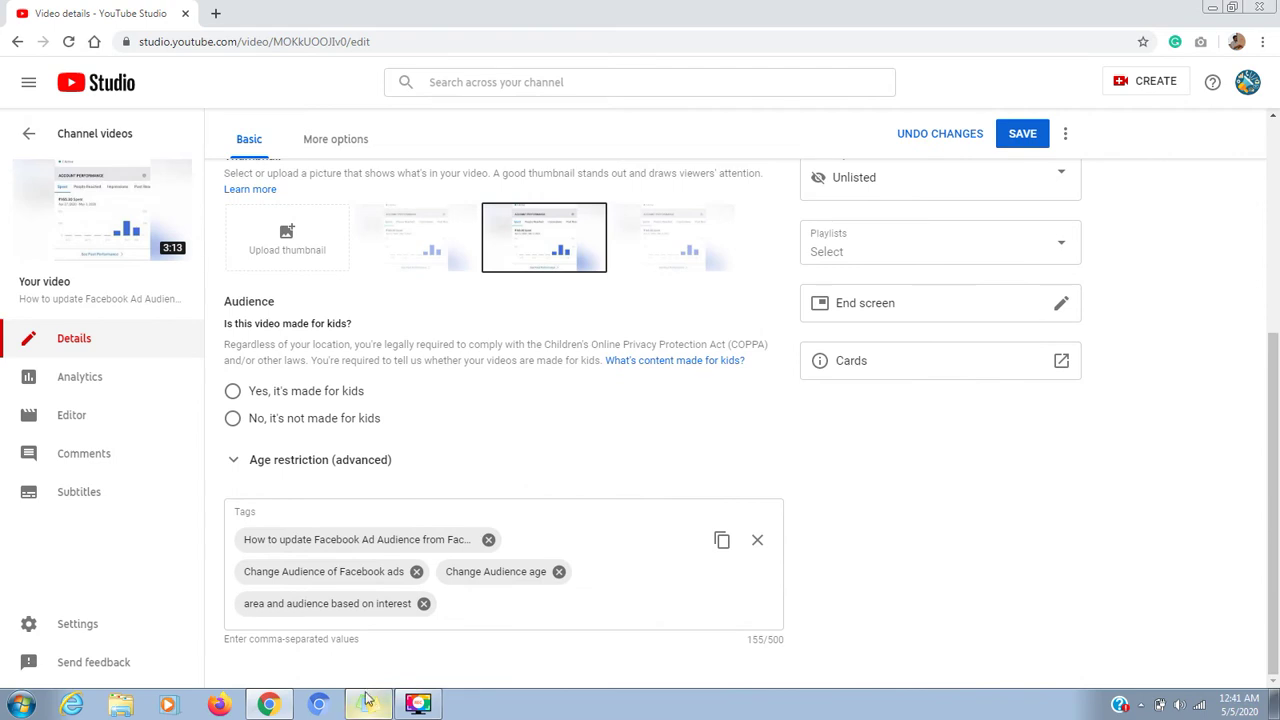
pyautogui.click(458, 604)
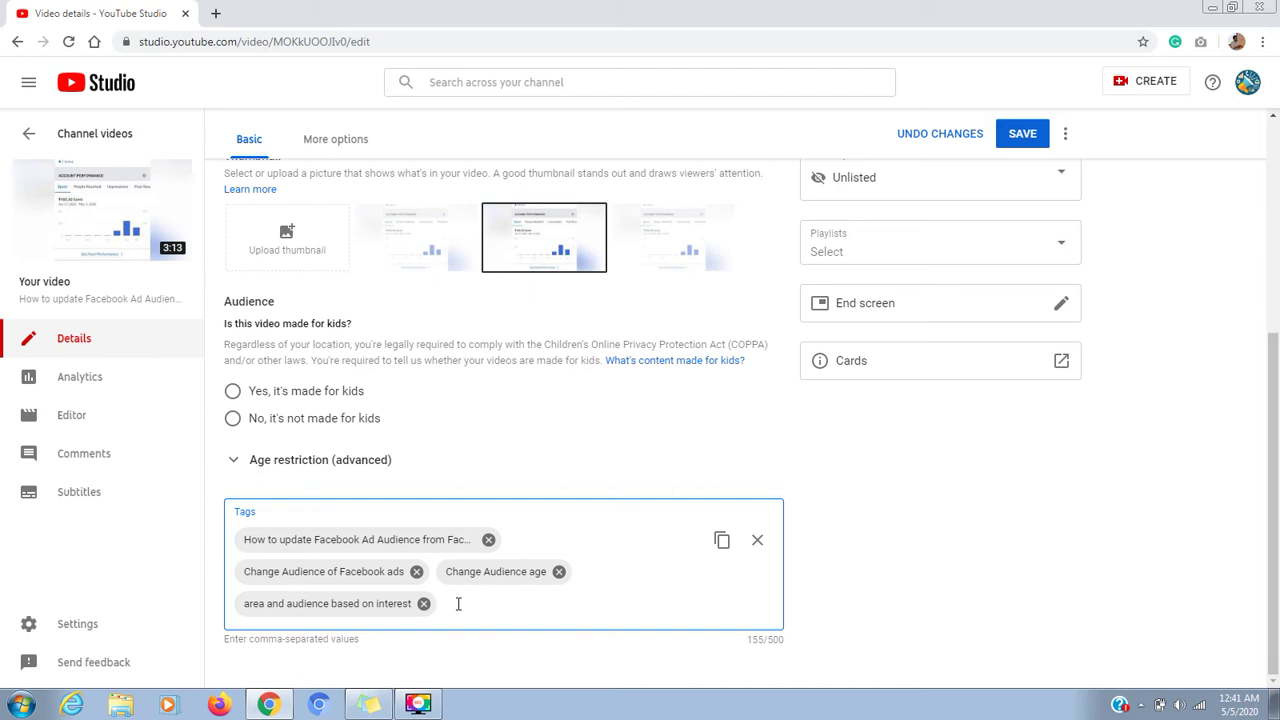
# Step: Open youtube.com in a new browser tab
pyautogui.click(217, 14)
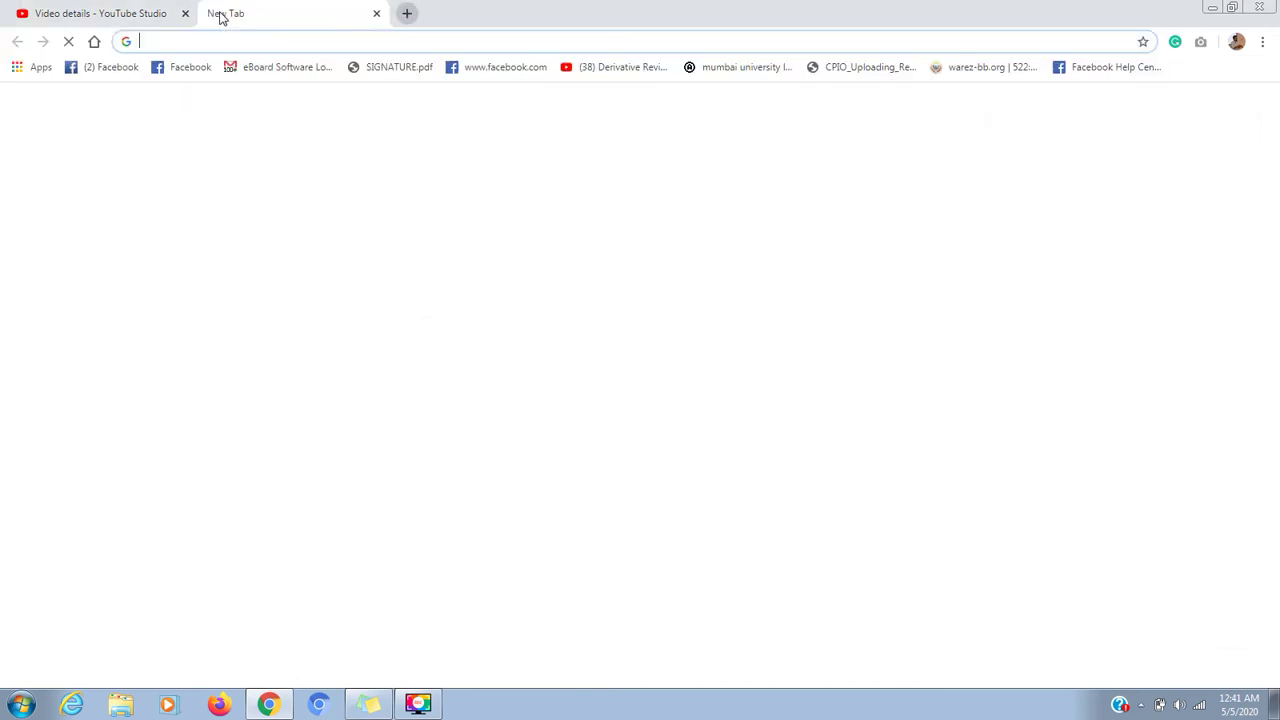
pyautogui.write('you')
pyautogui.press('Return')
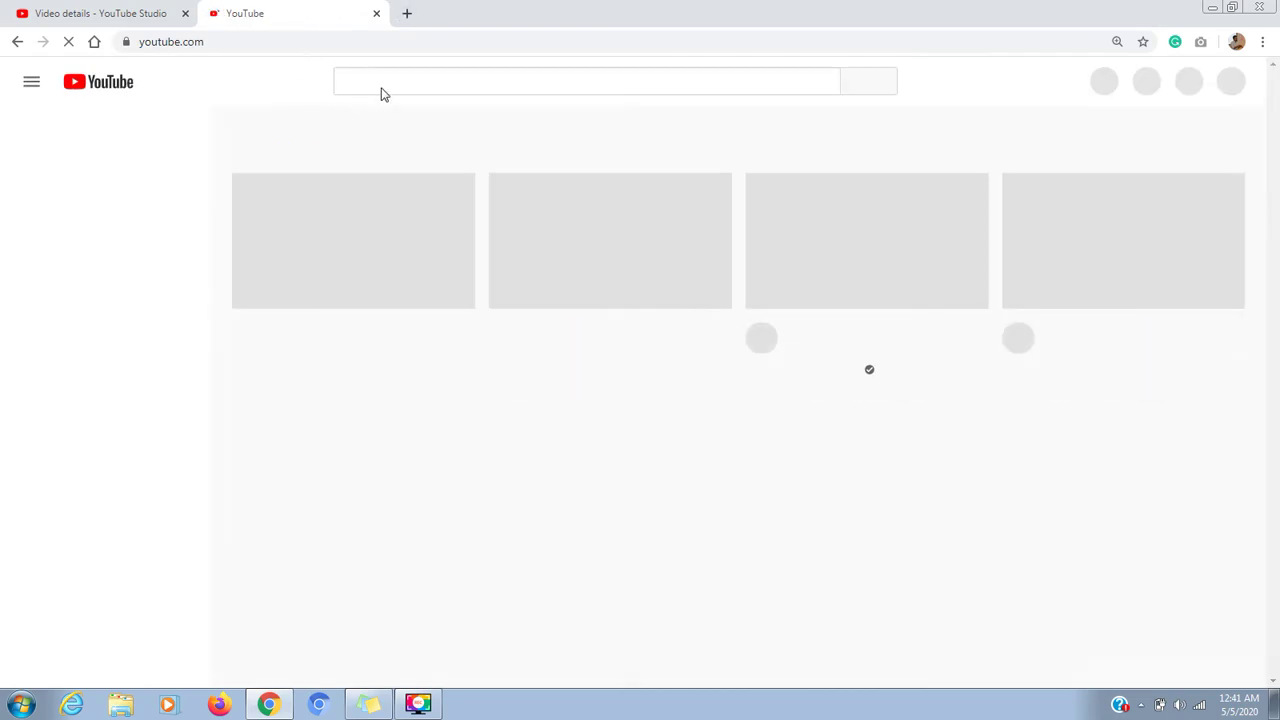
# Step: Build the search query 'how to update custom audience facebook ads' from predictions and select it
pyautogui.click(380, 80)
pyautogui.write('ho')
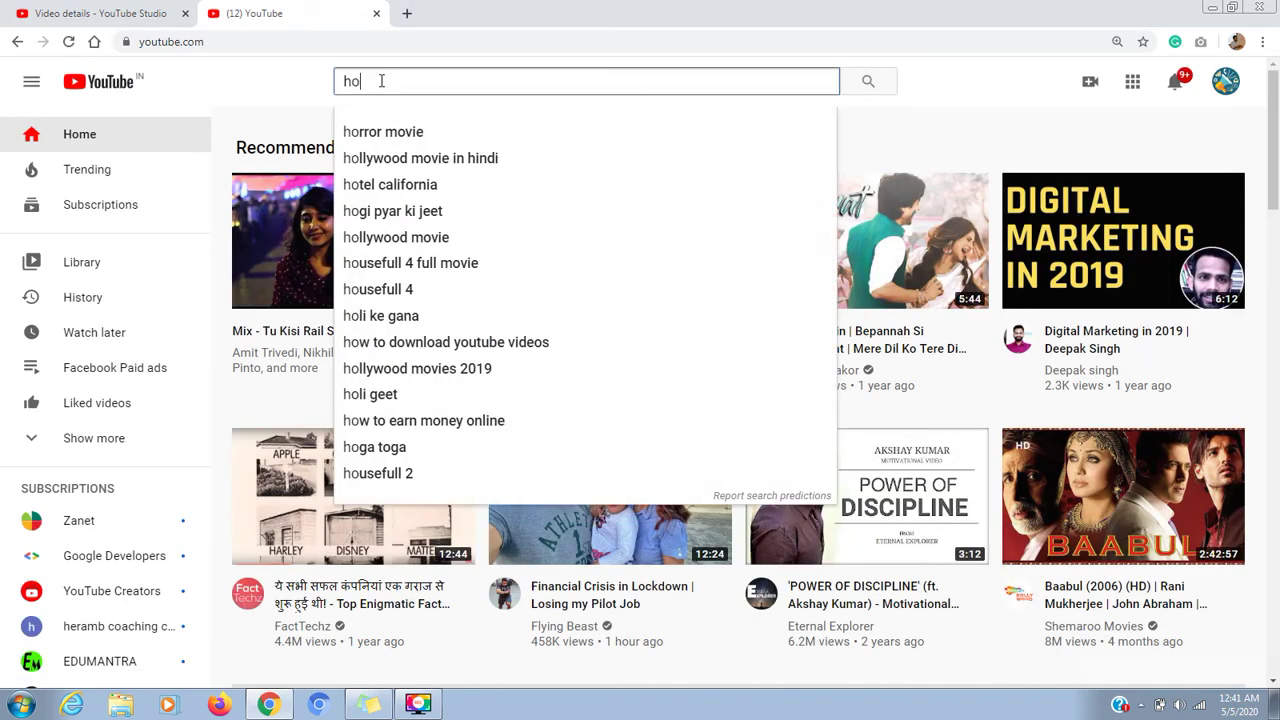
pyautogui.press('BackSpace')
pyautogui.write('ow t')
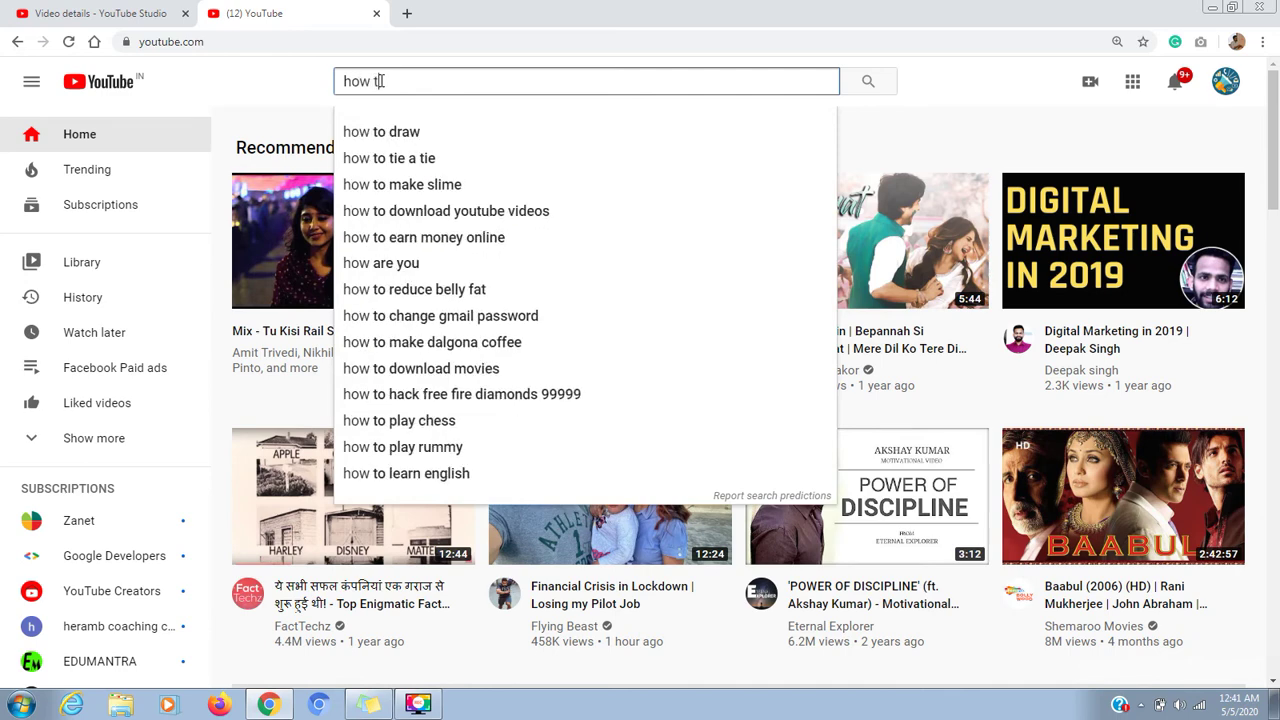
pyautogui.write('o update ')
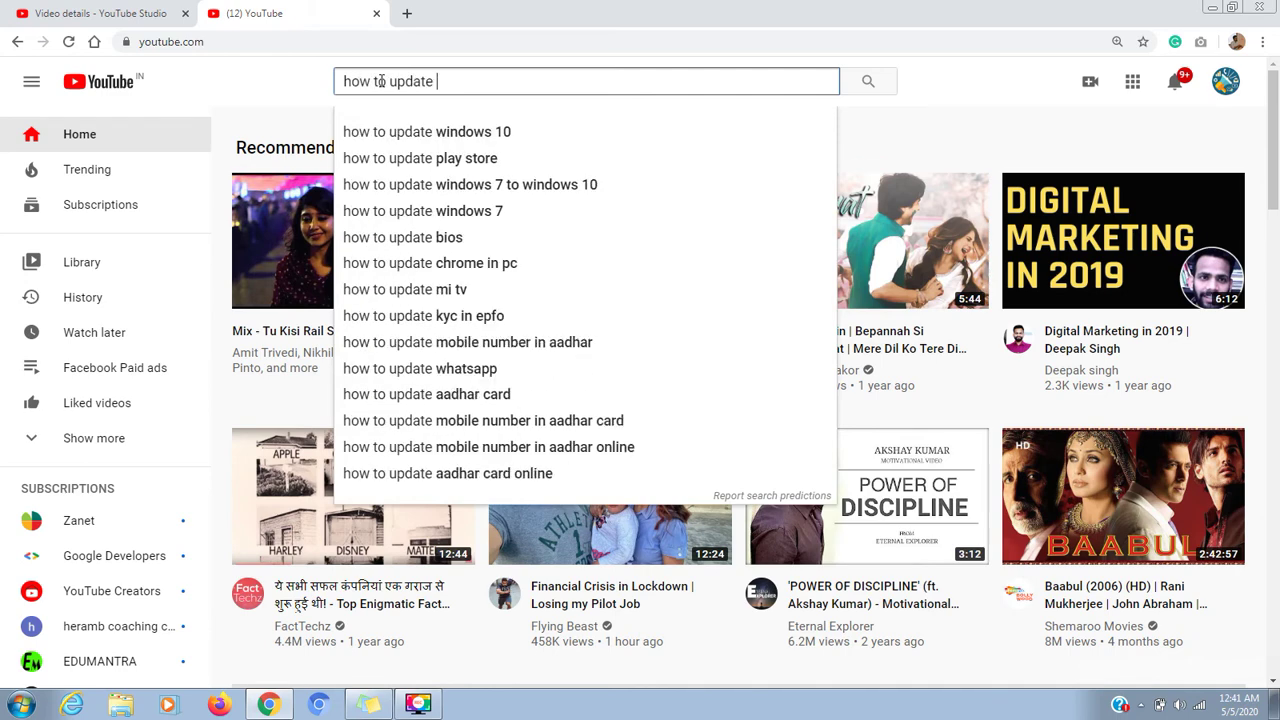
pyautogui.write('au')
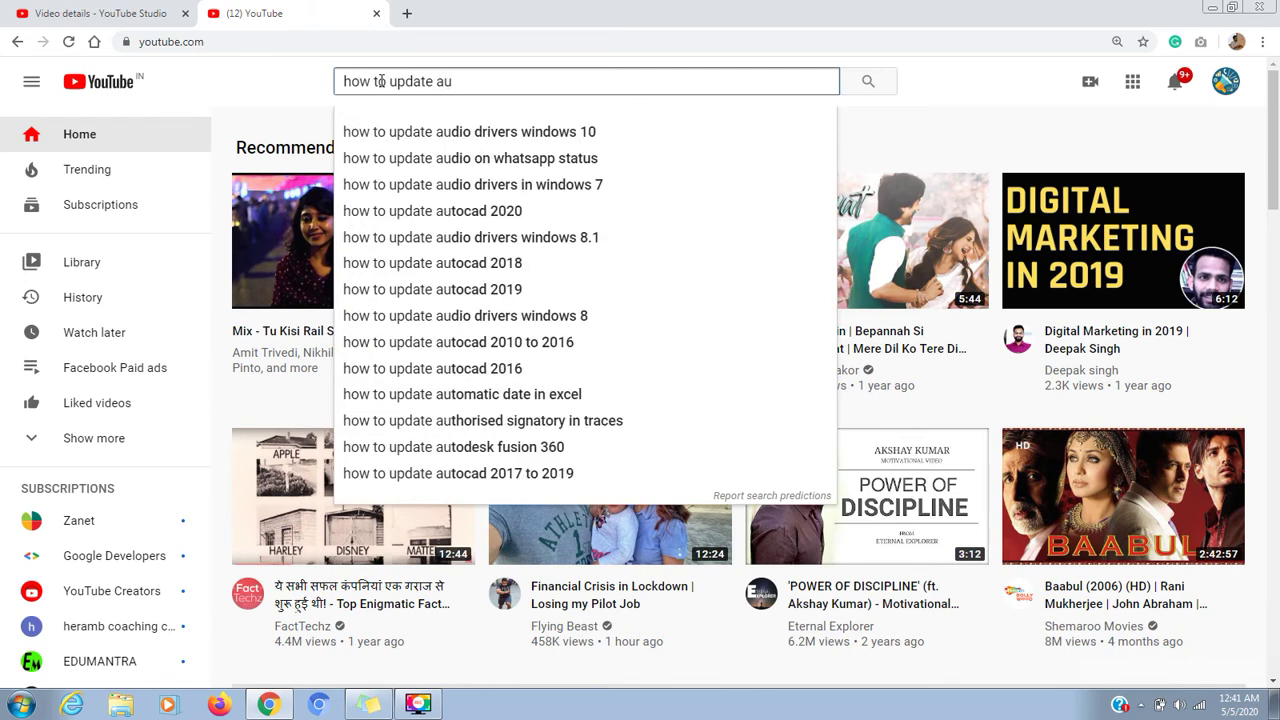
pyautogui.write('die')
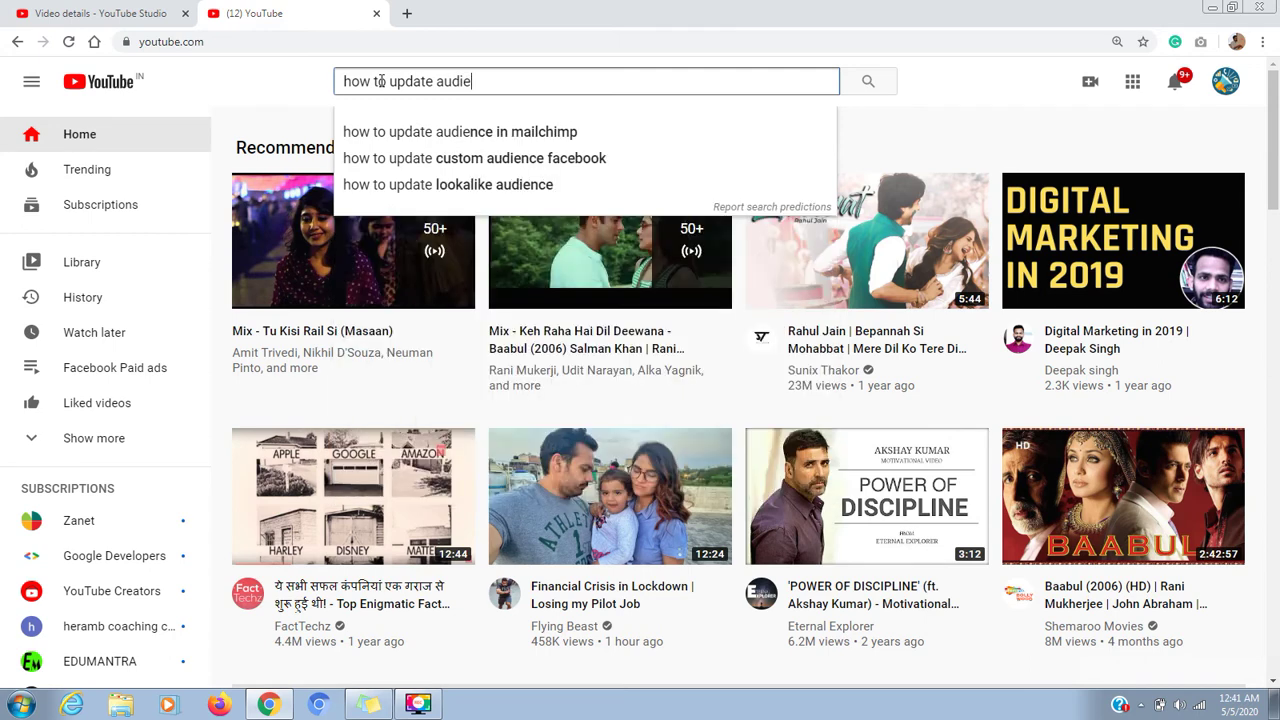
pyautogui.write('nce of face')
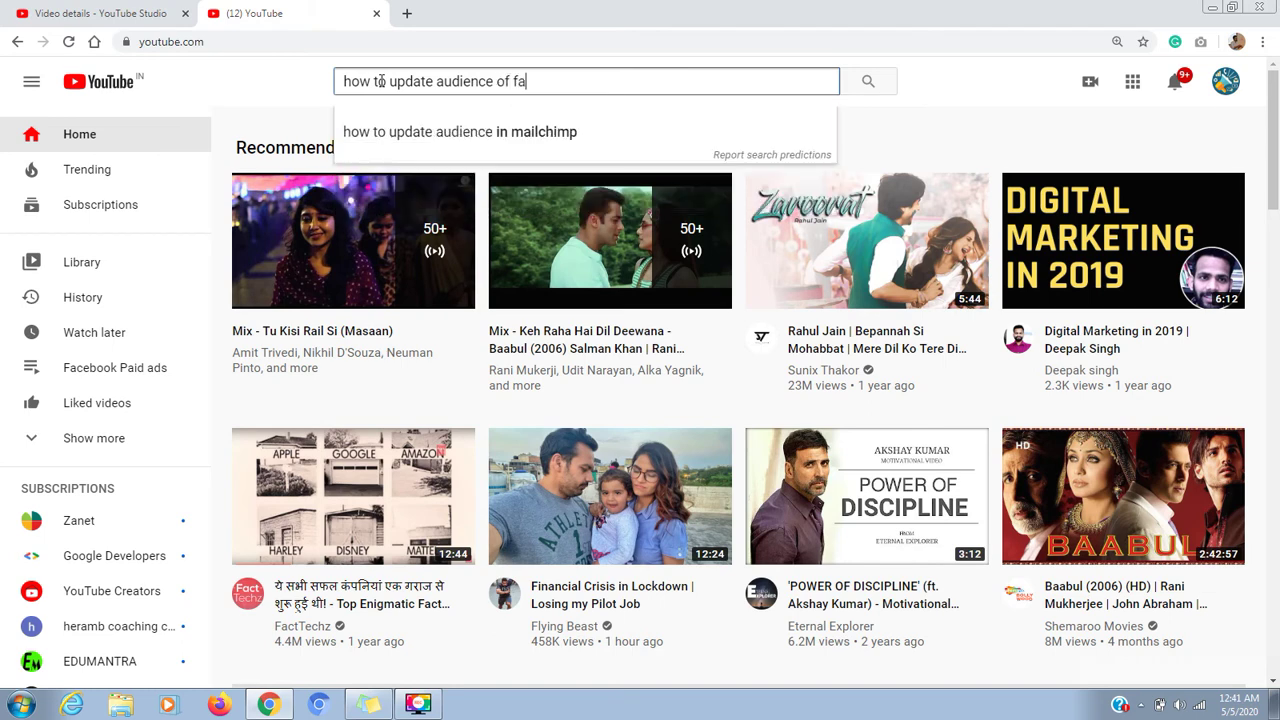
pyautogui.press('Down')
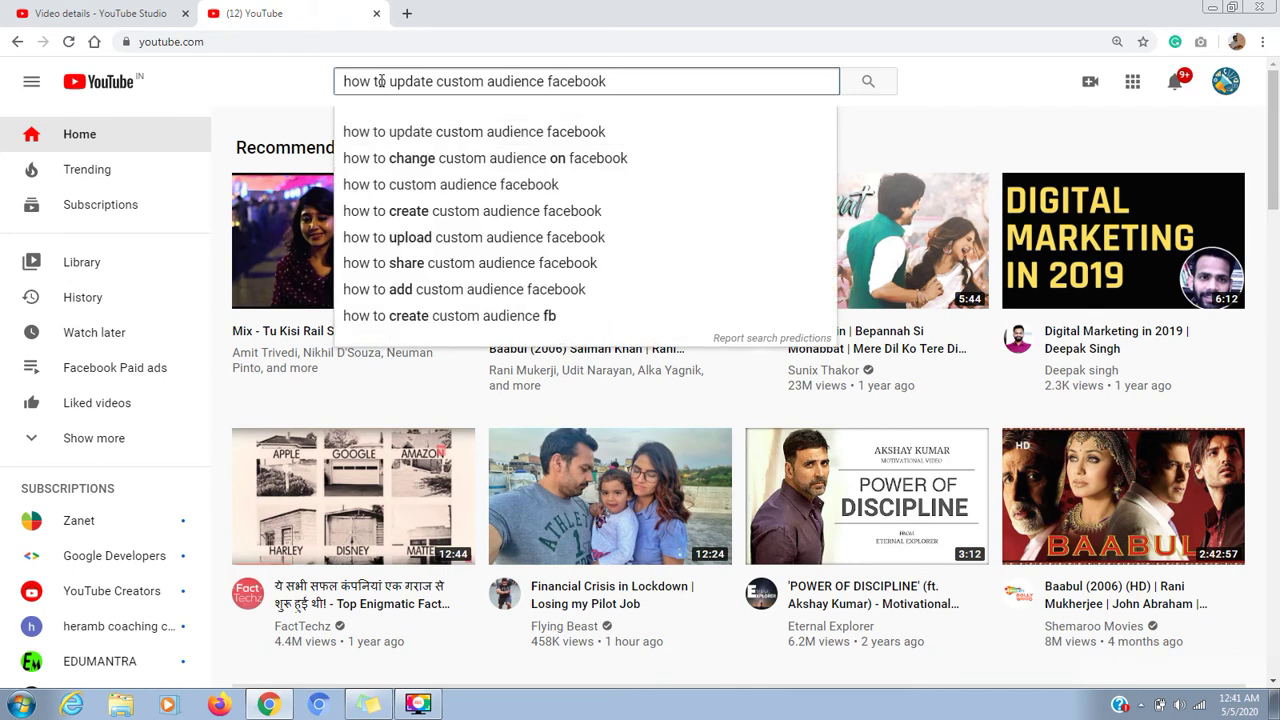
pyautogui.write('ads')
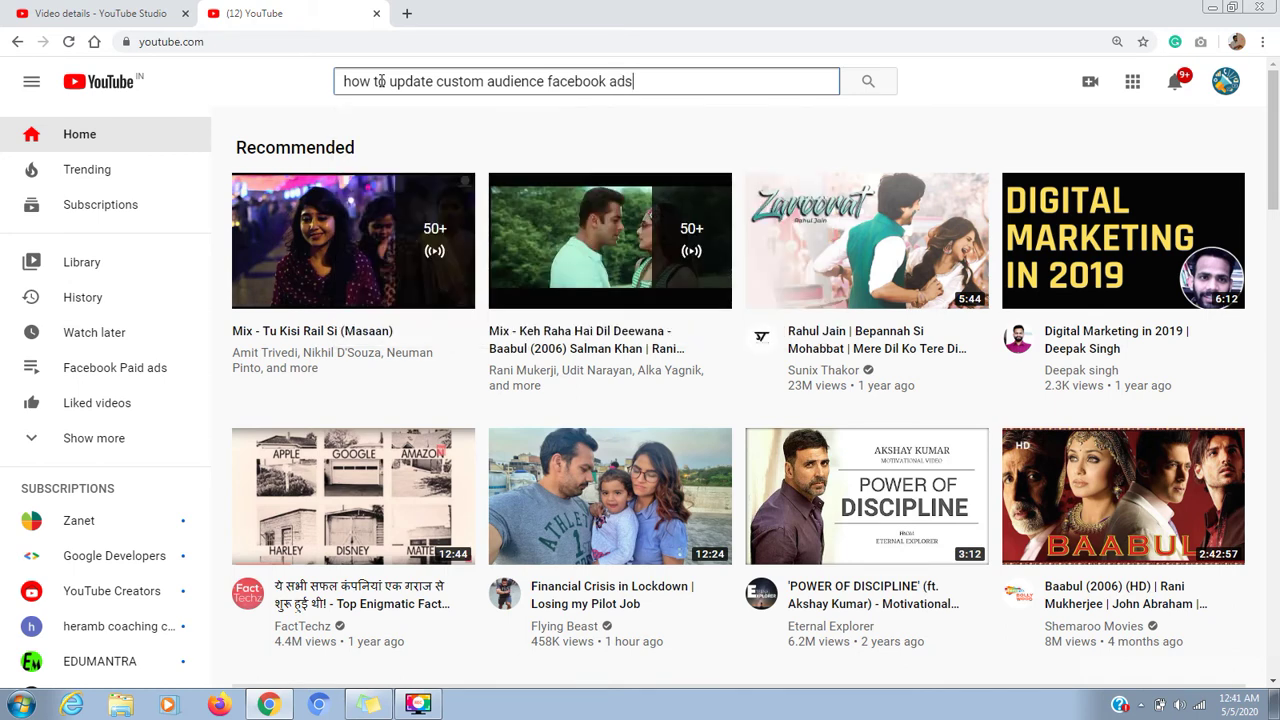
pyautogui.hotkey('ctrl', 'a')
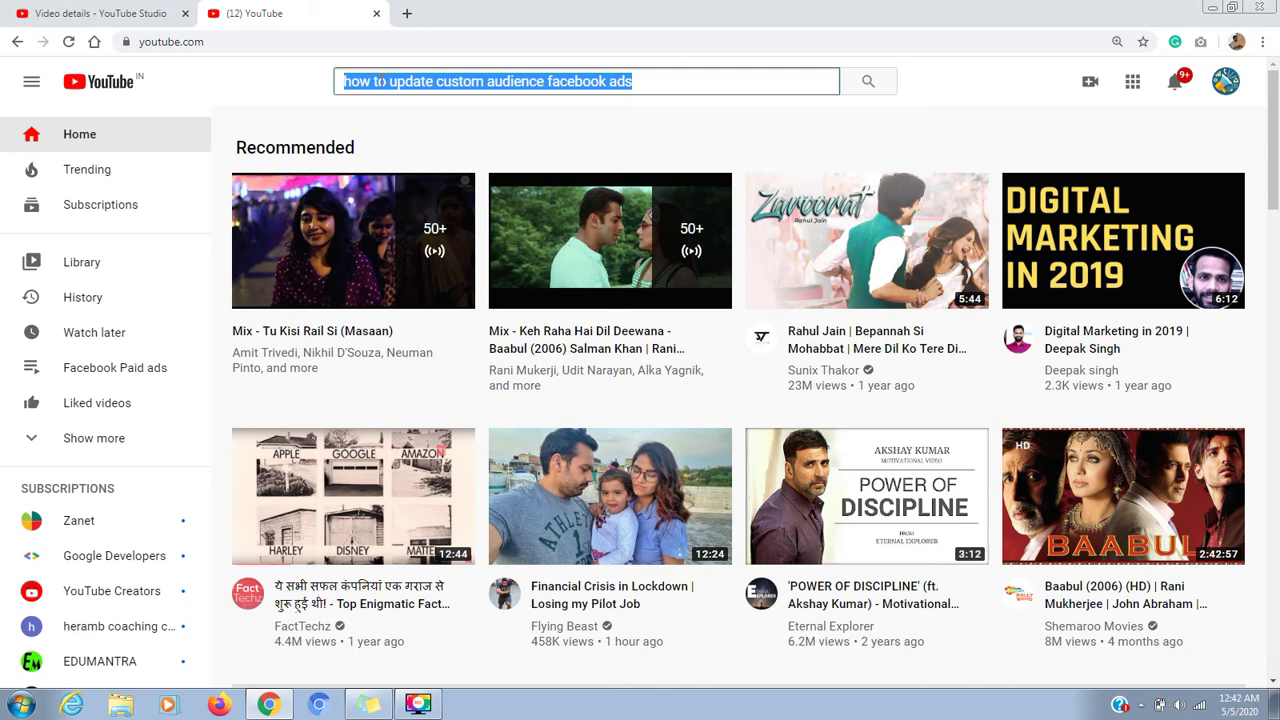
# Step: Search the 'audience facebook ads manager' prediction, copy it, and return to the Studio Tags field
pyautogui.press('BackSpace')
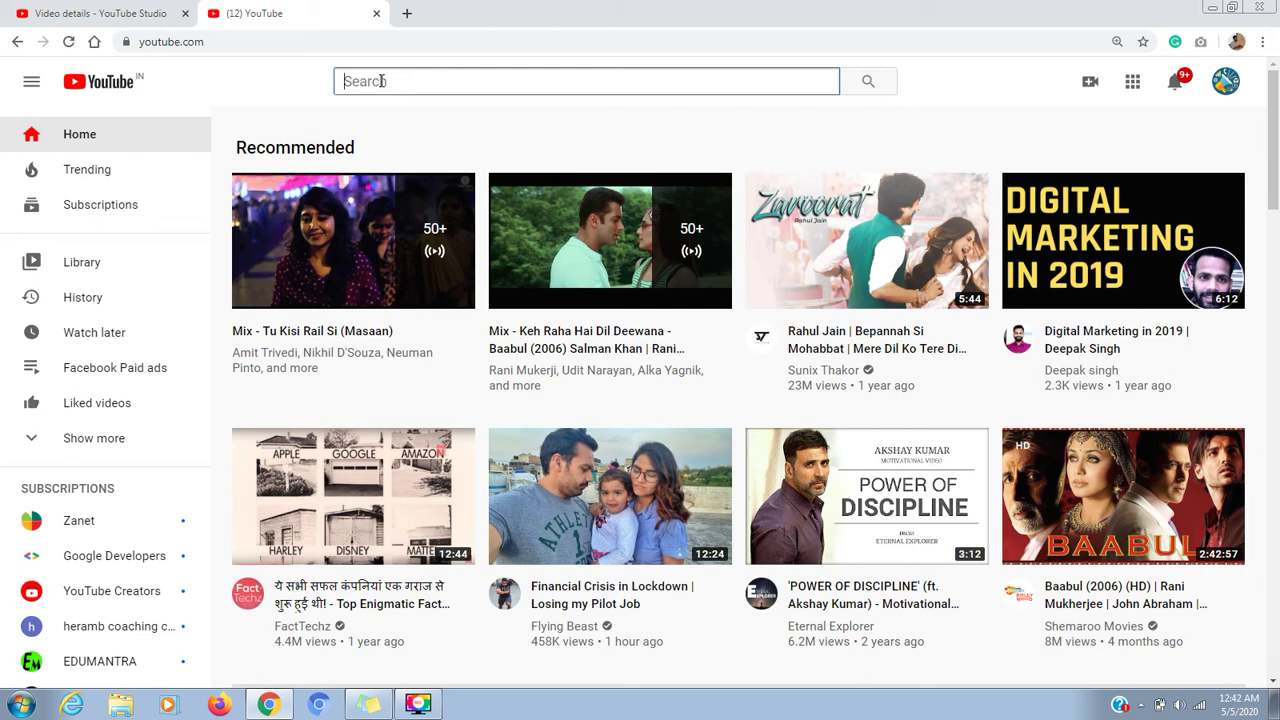
pyautogui.write('audien')
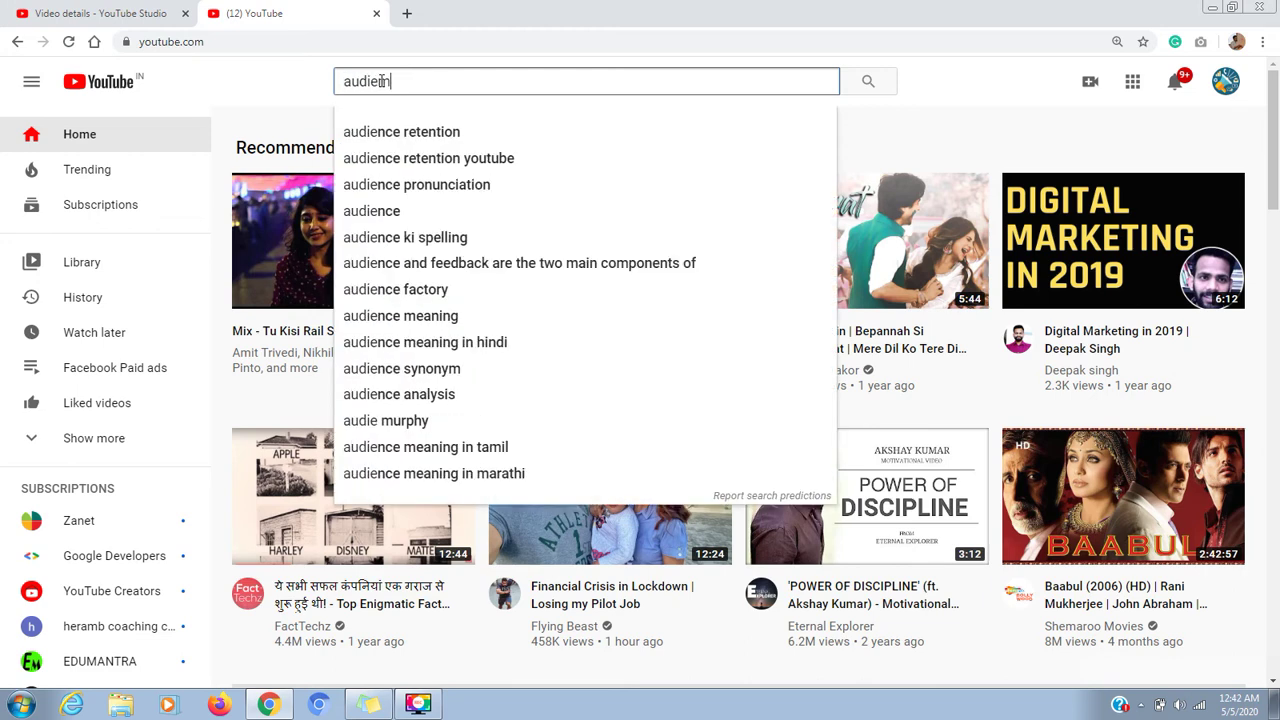
pyautogui.write('ce of')
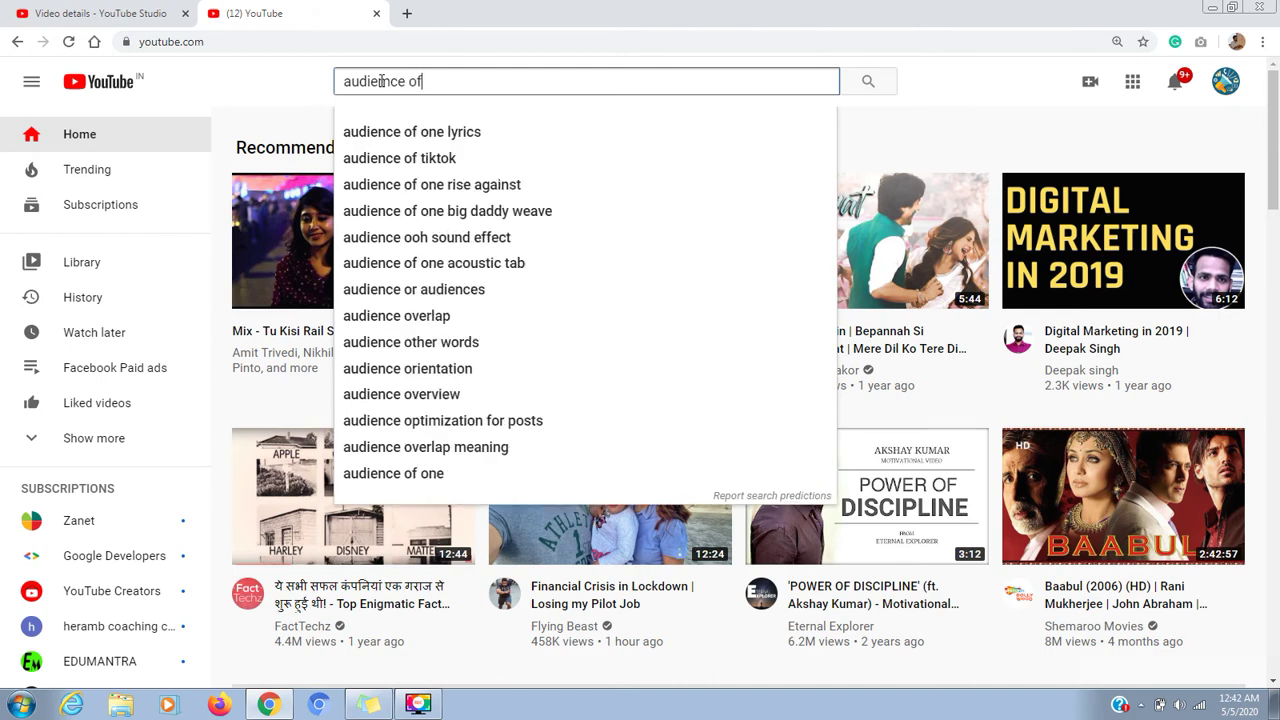
pyautogui.write(' facebook')
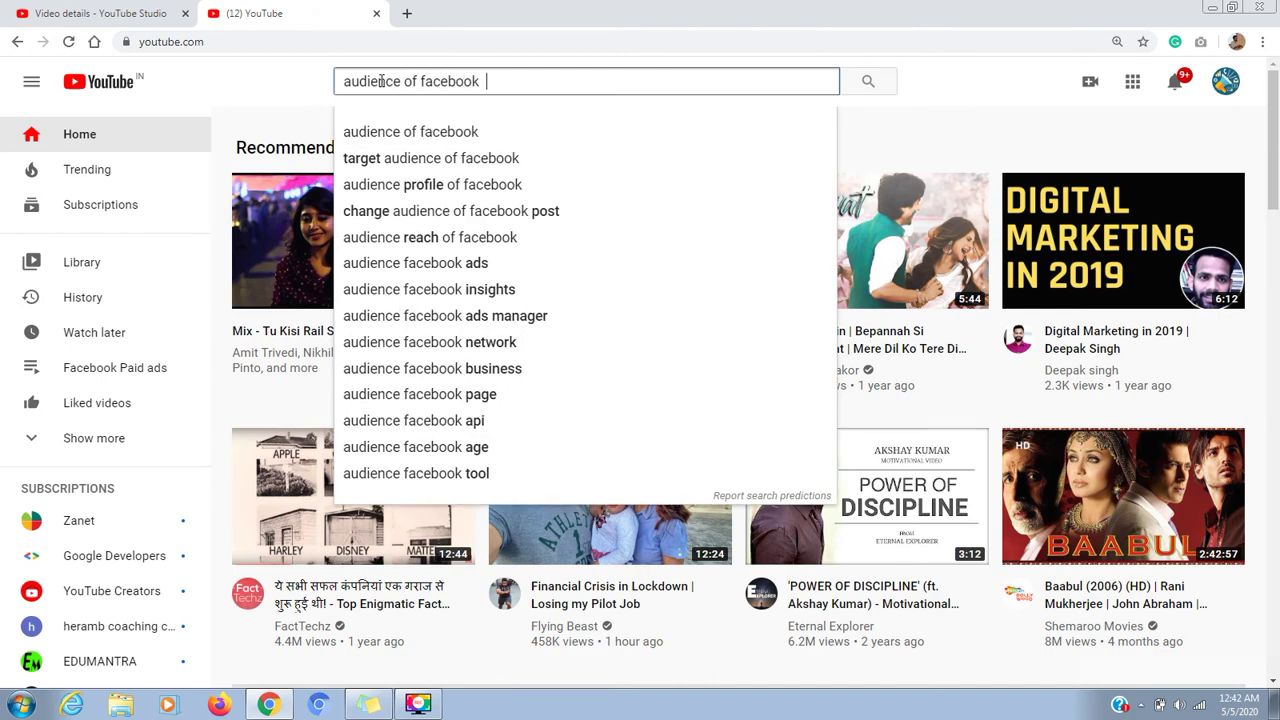
pyautogui.press('Down')
pyautogui.press('Down')
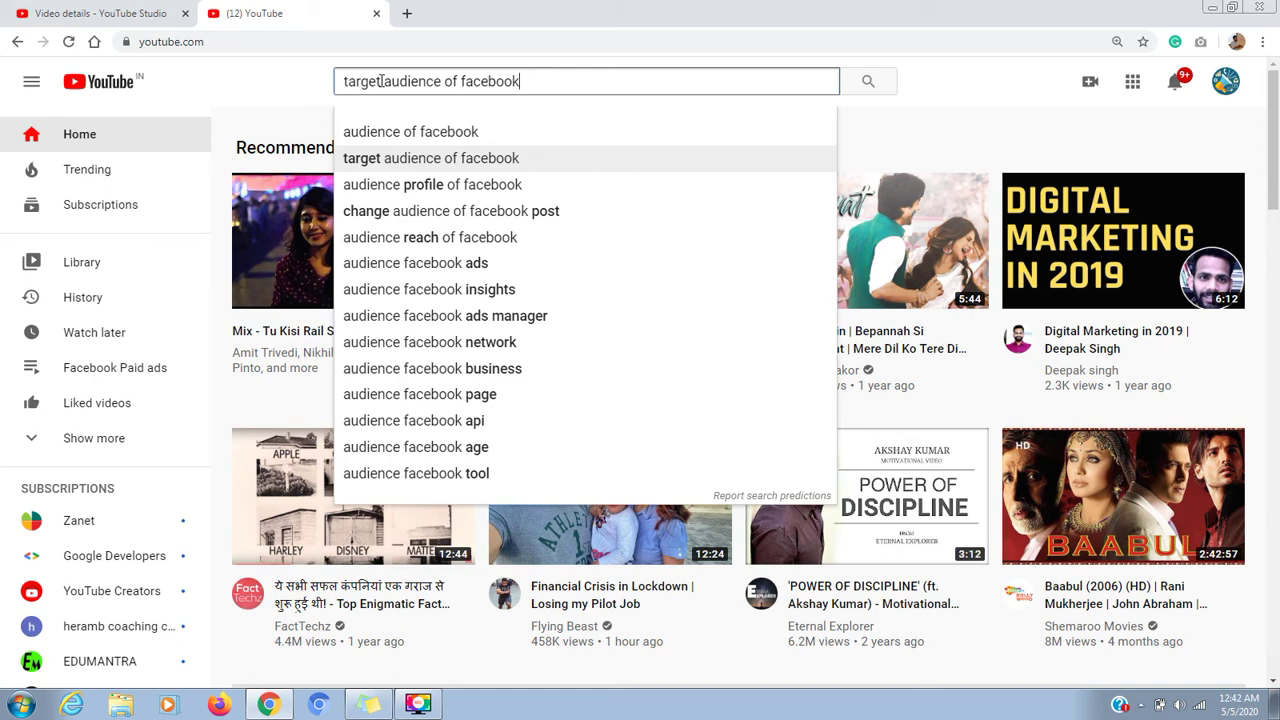
pyautogui.click(386, 326)
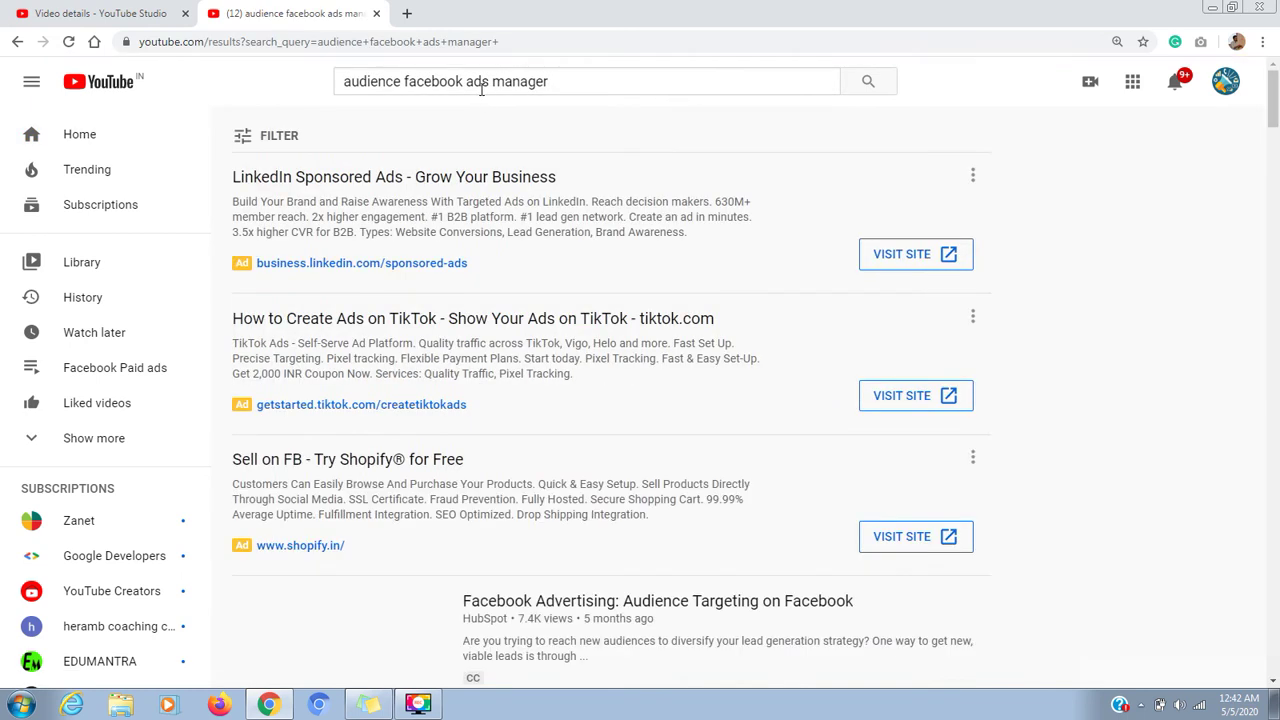
pyautogui.tripleClick(481, 88)
pyautogui.hotkey('ctrl', 'c')
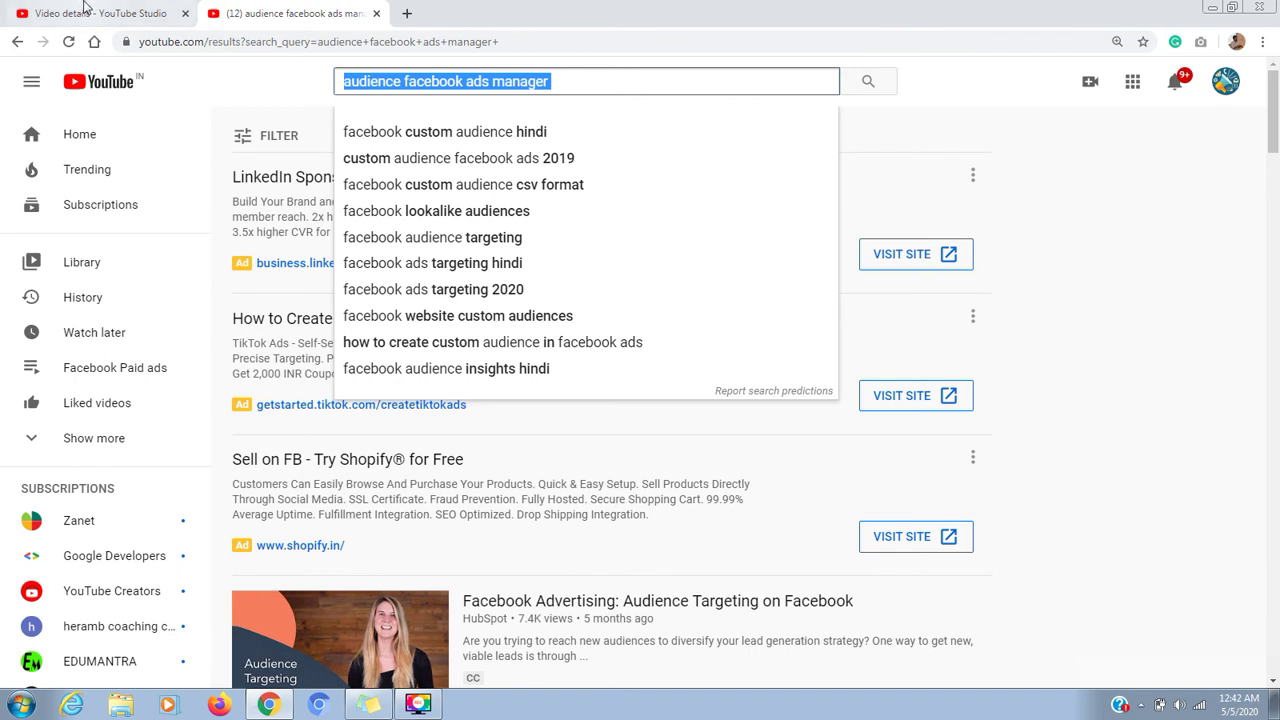
pyautogui.click(85, 12)
pyautogui.click(552, 591)
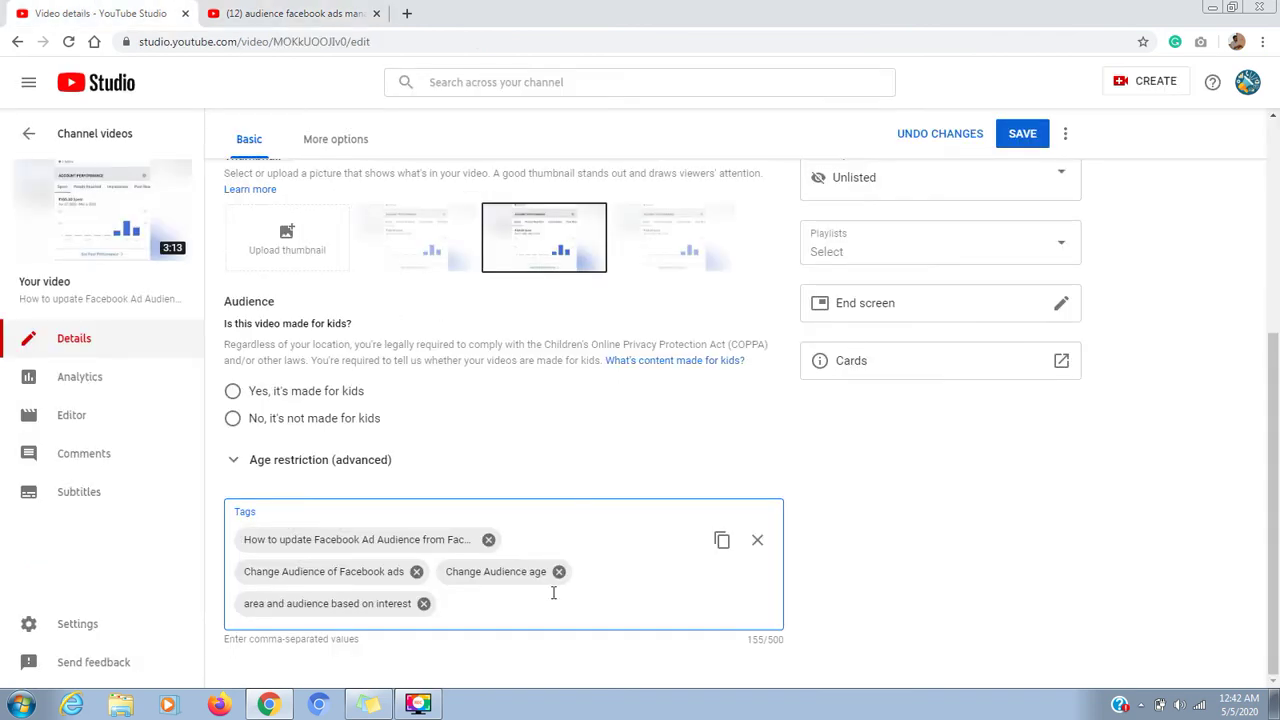
# Step: Add the tags 'audience facebook ads manager' (pasted) and 'Facebook Target Audience'
pyautogui.hotkey('ctrl', 'v')
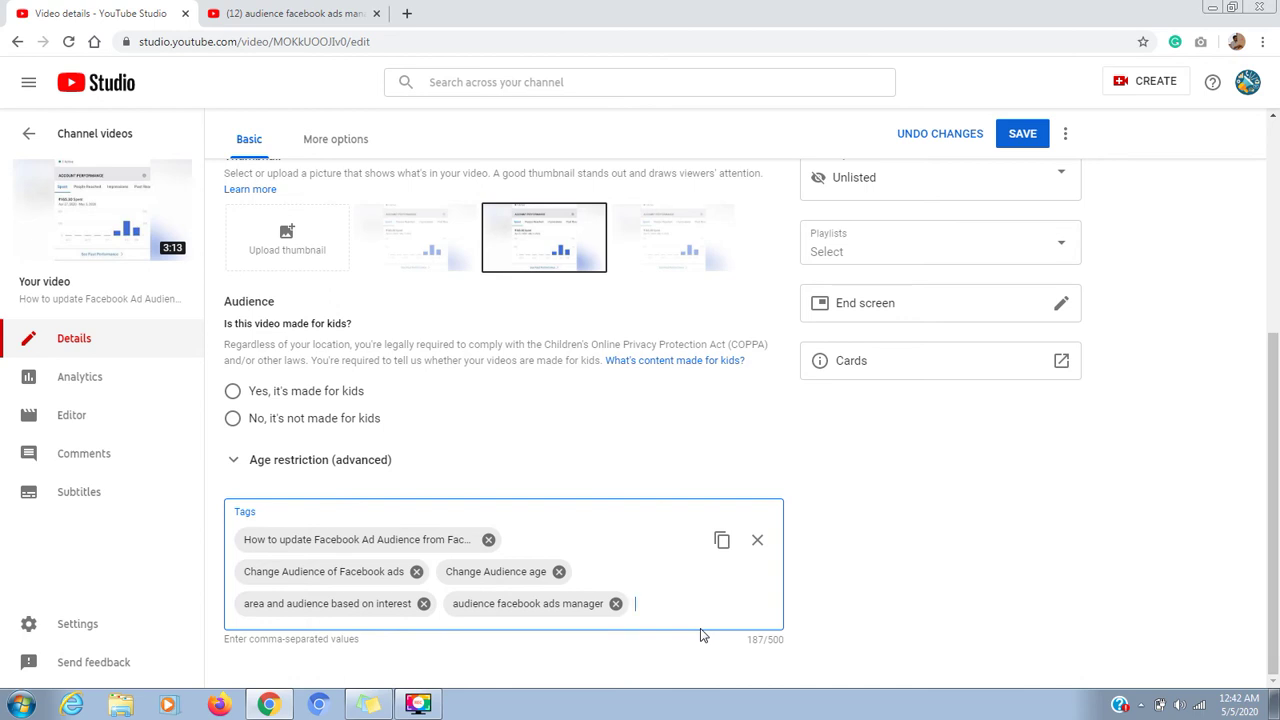
pyautogui.write('Face')
pyautogui.write('book')
pyautogui.write(' Target')
pyautogui.write(' Audience')
pyautogui.press('Return')
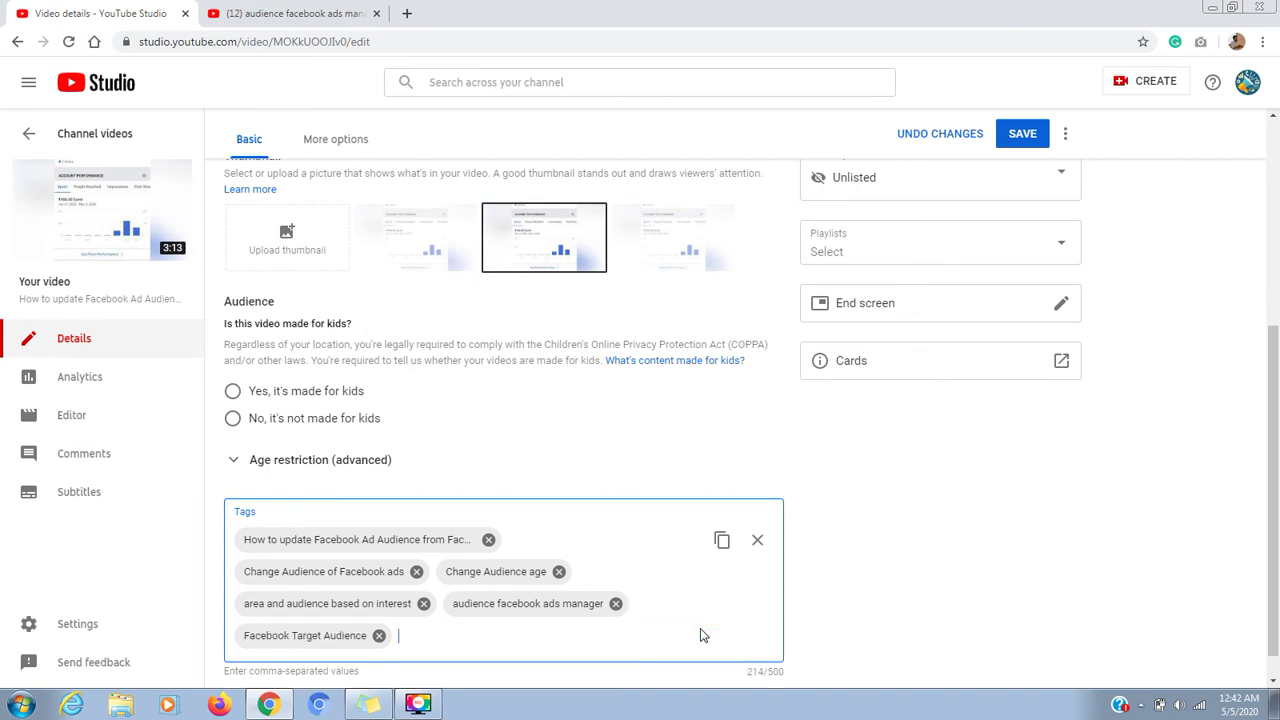